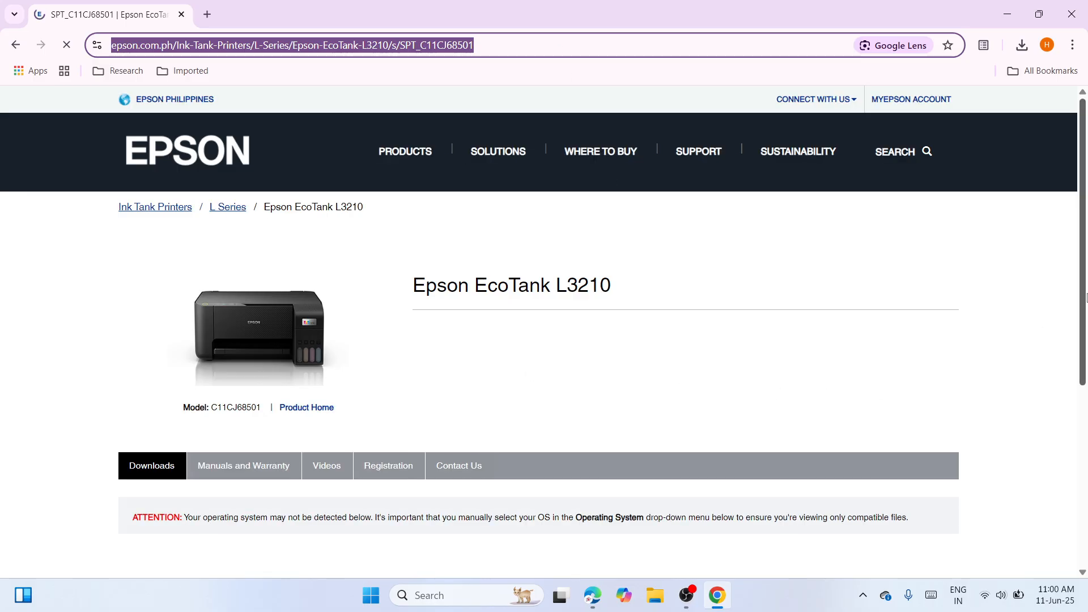
Set the operating system to Windows 11 for the Epson EcoTank L3210 and load its matching downloads
scroll(1084, 289, "down", 3)
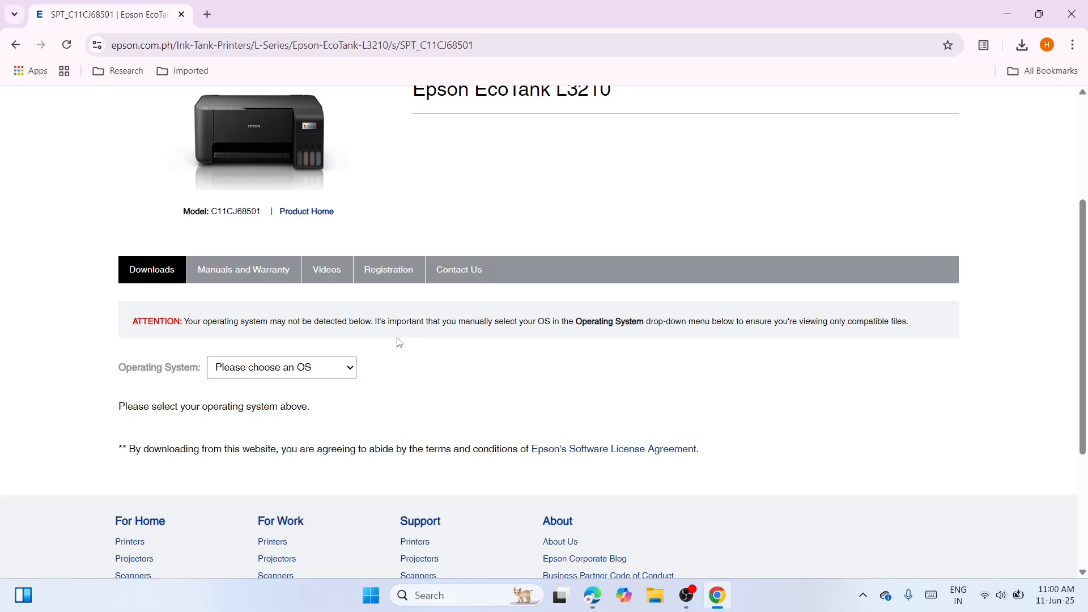
left_click(350, 374)
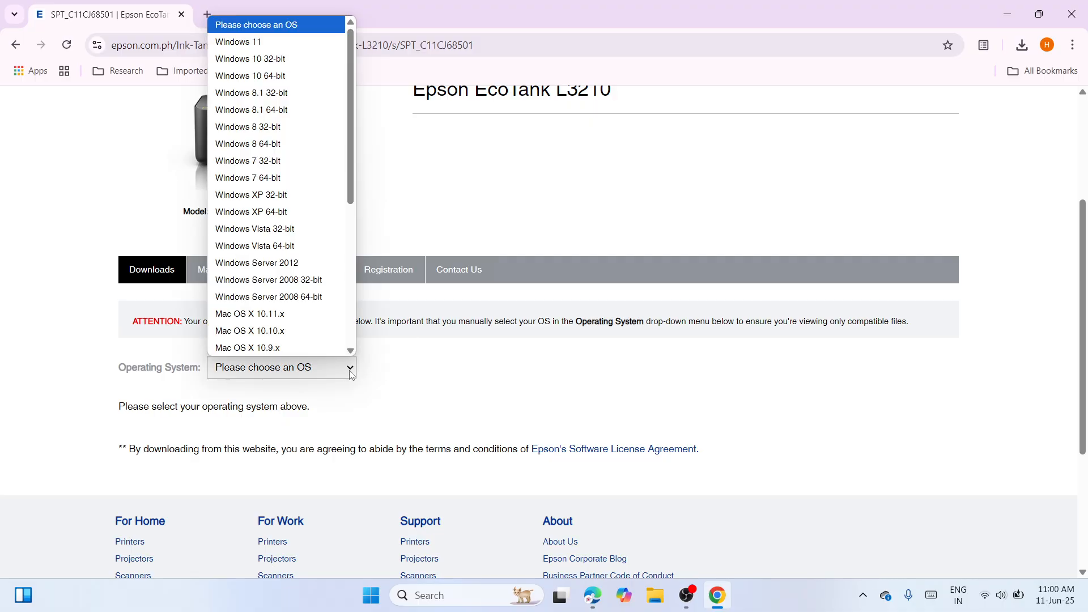
left_click(281, 20)
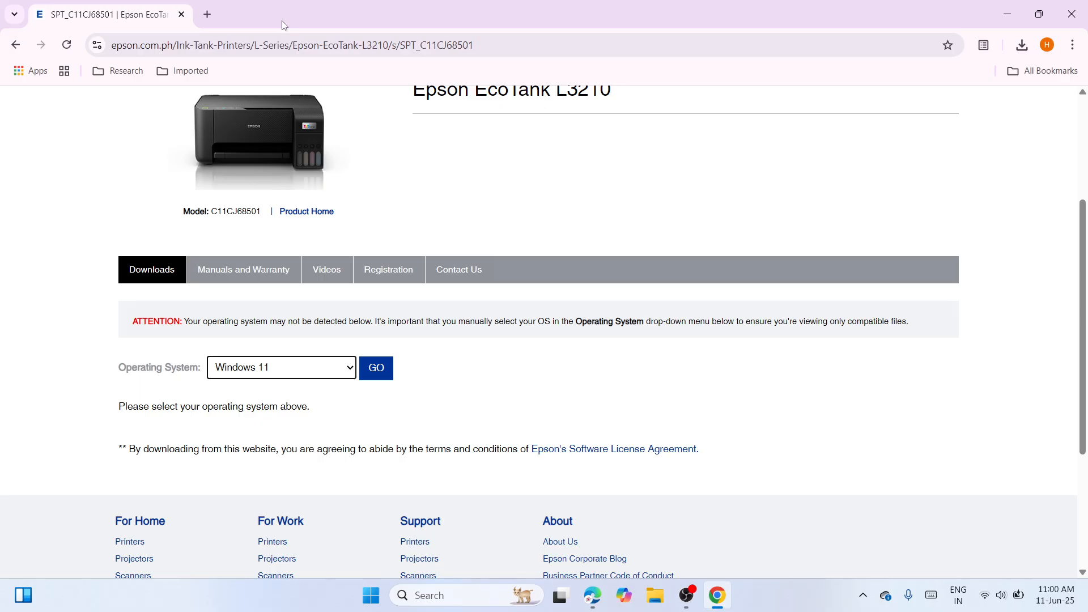
left_click(379, 366)
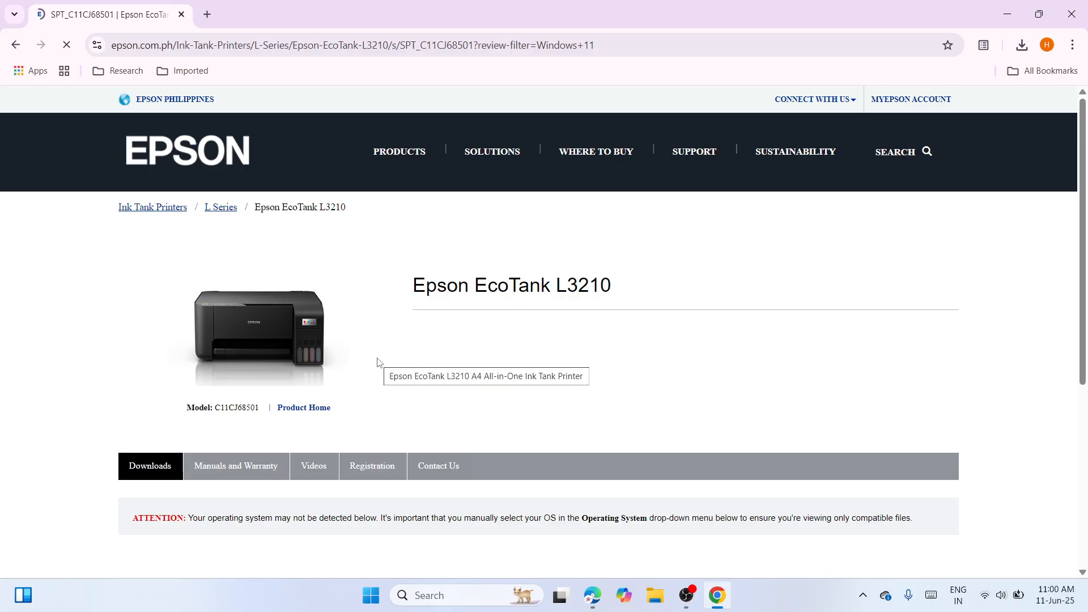
Expand the Drivers section and open the download for the Printer Driver for Win 64-bit
left_click_drag(1082, 279, 1084, 416)
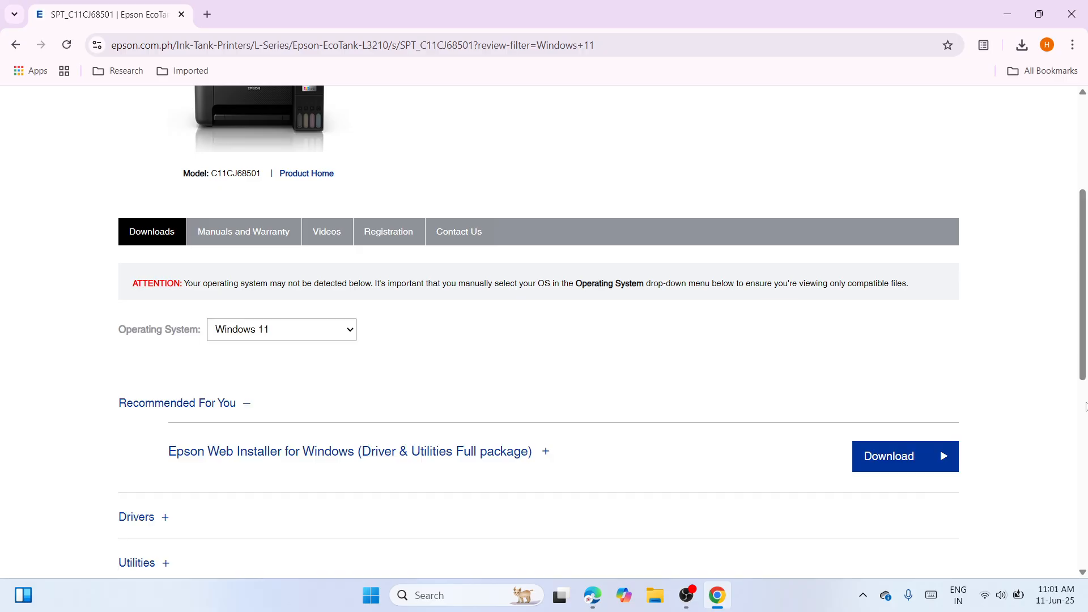
scroll(478, 386, "down", 3)
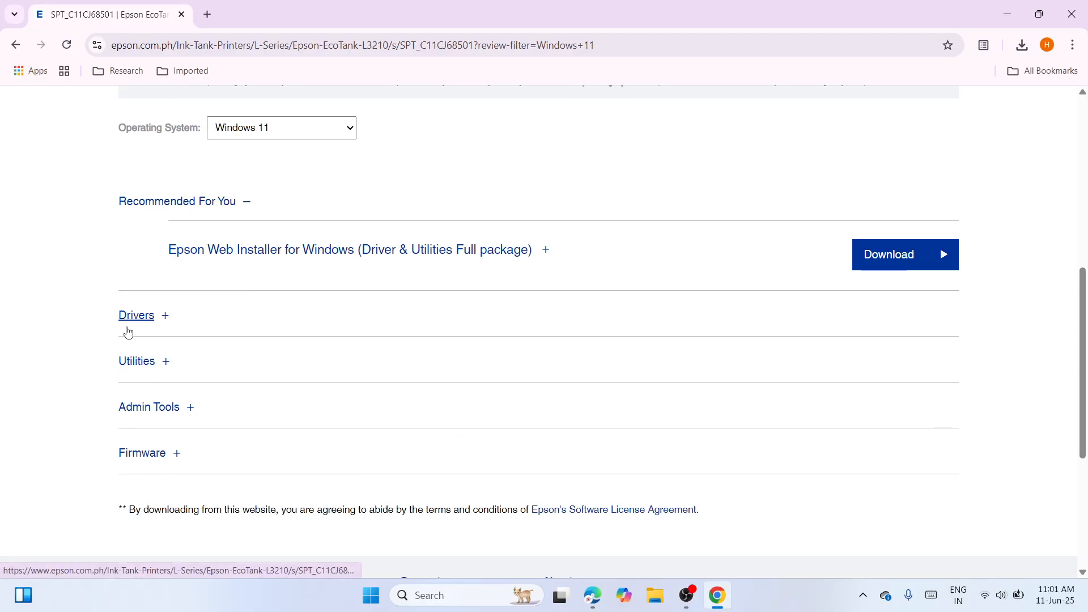
left_click(134, 318)
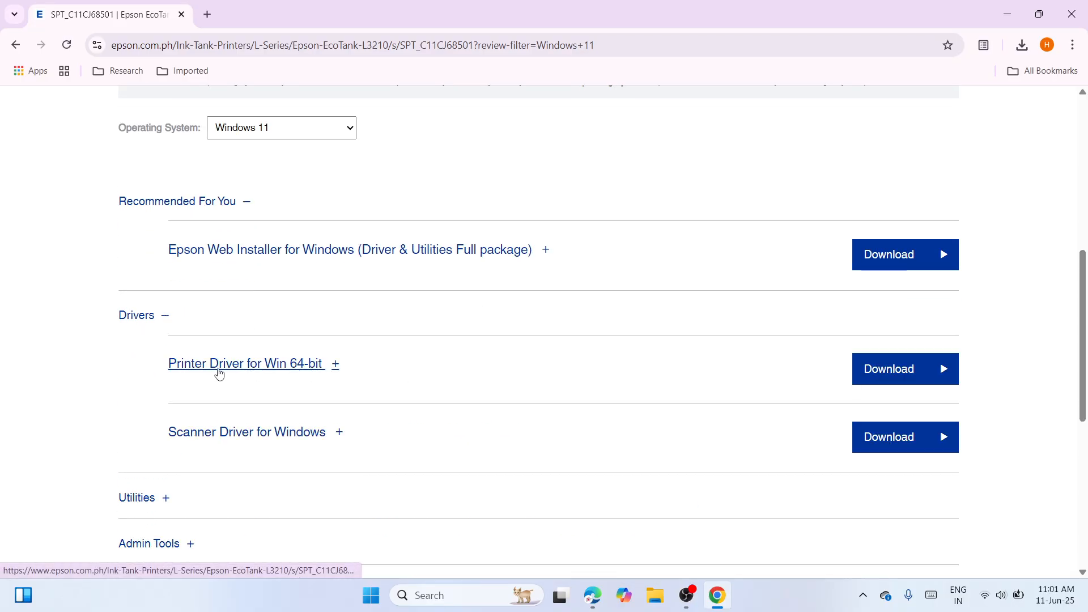
left_click(894, 369)
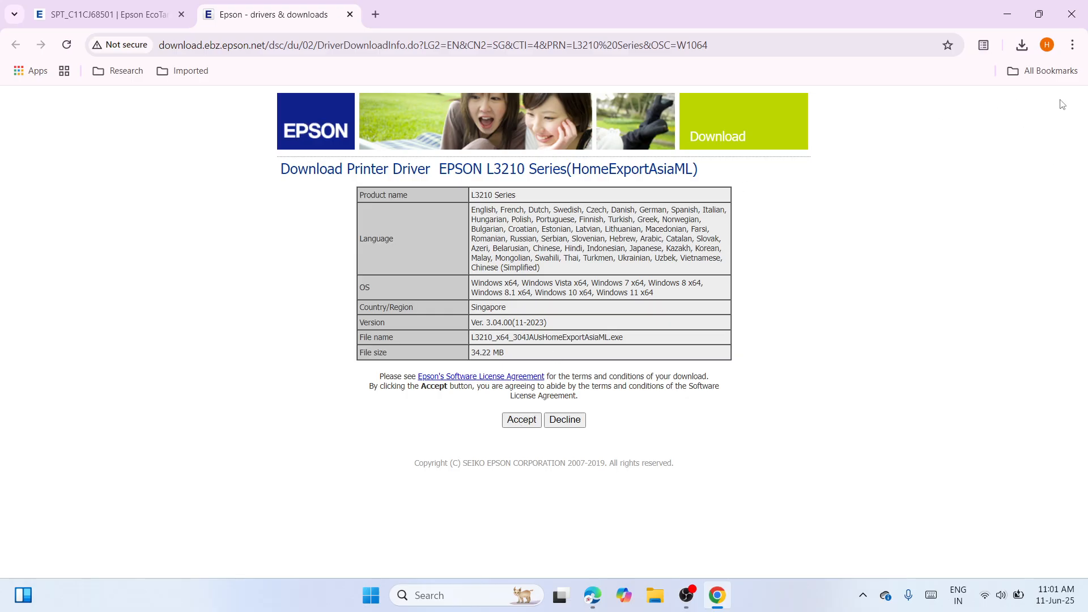
Show the downloaded L3210_x64_304JAUsHomeExportAsiaML.exe in its folder from the browser's recent downloads
left_click(1012, 43)
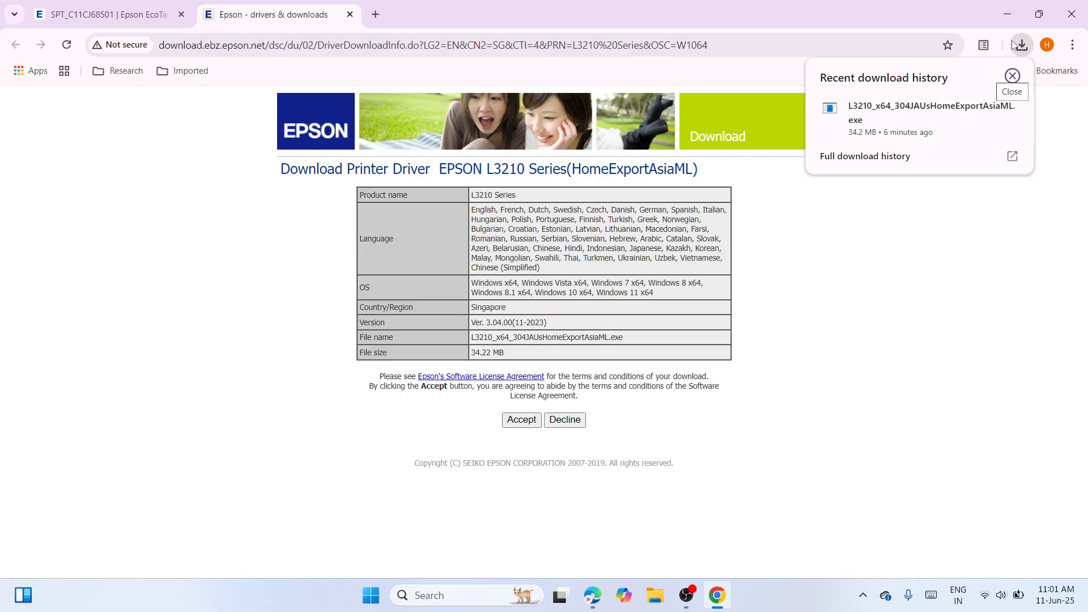
mouse_move(967, 119)
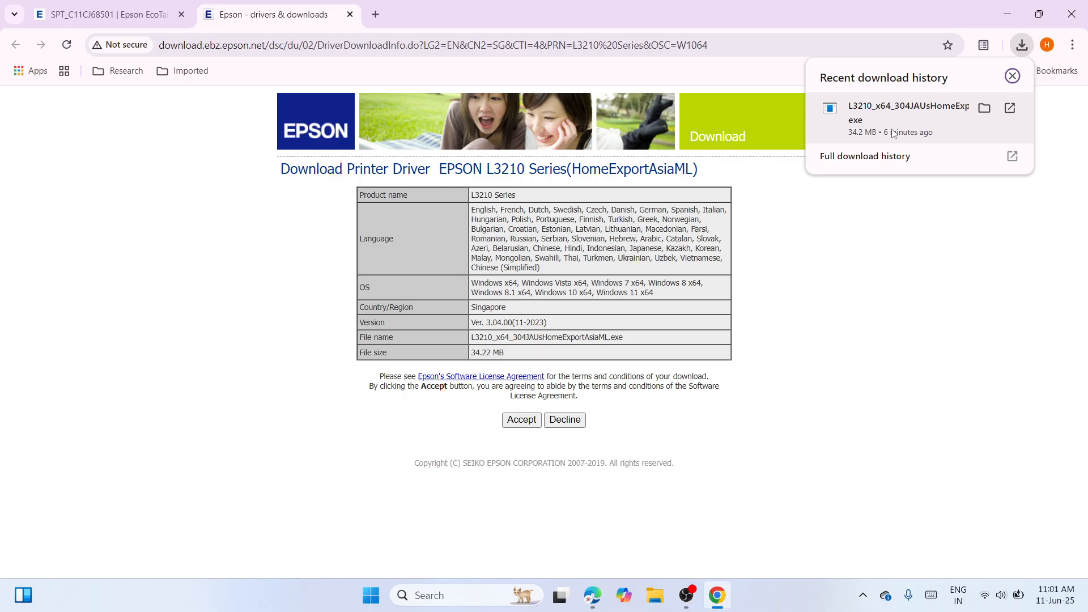
left_click(984, 107)
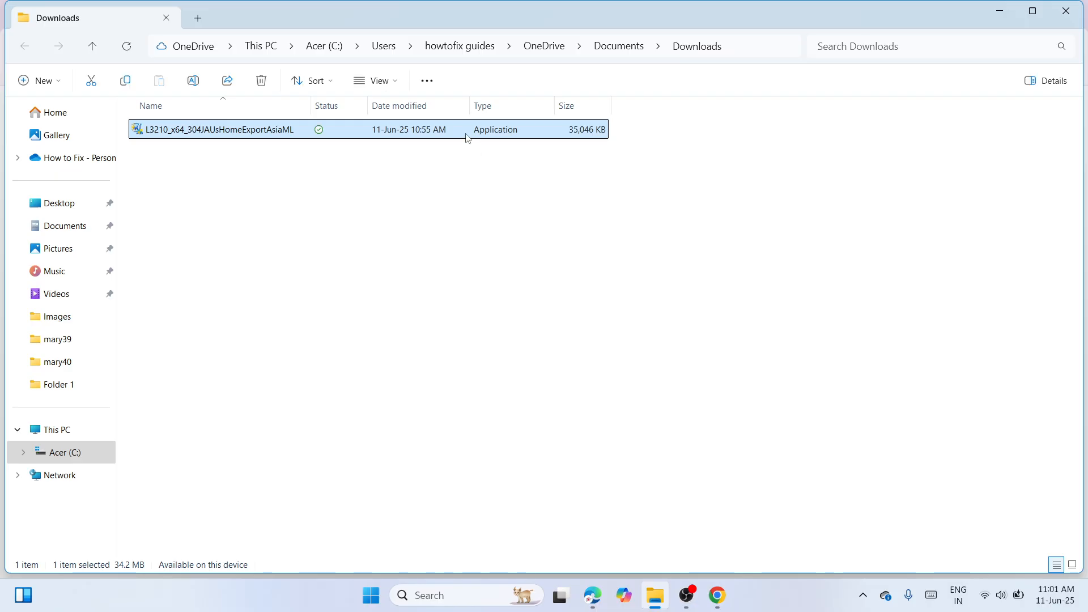
Move L3210_x64_304JAUsHomeExportAsiaML from the Downloads folder to the desktop and place it in an open area
right_click(467, 138)
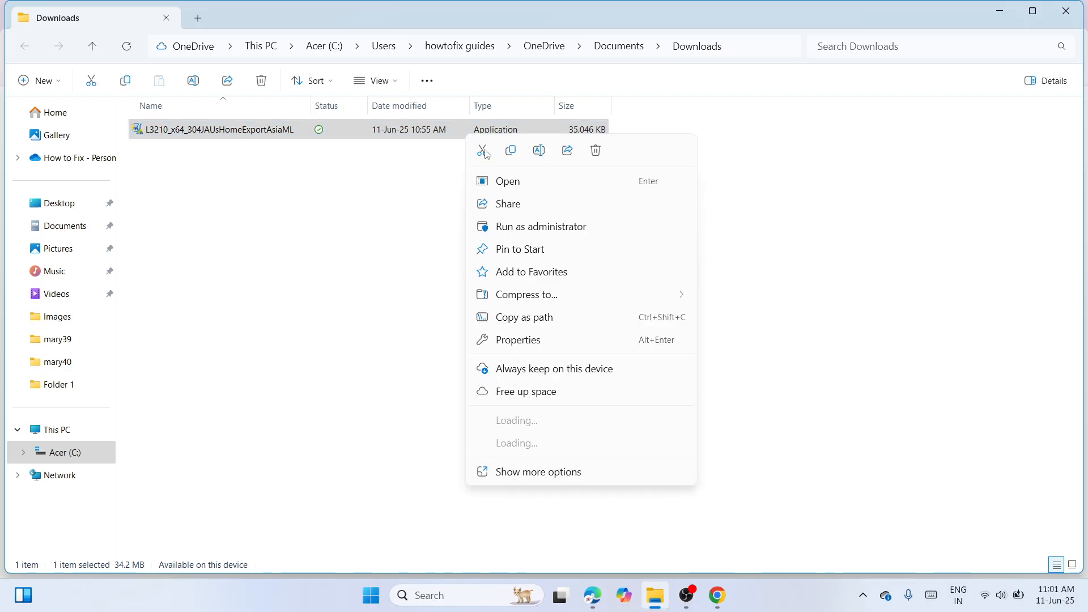
left_click(483, 152)
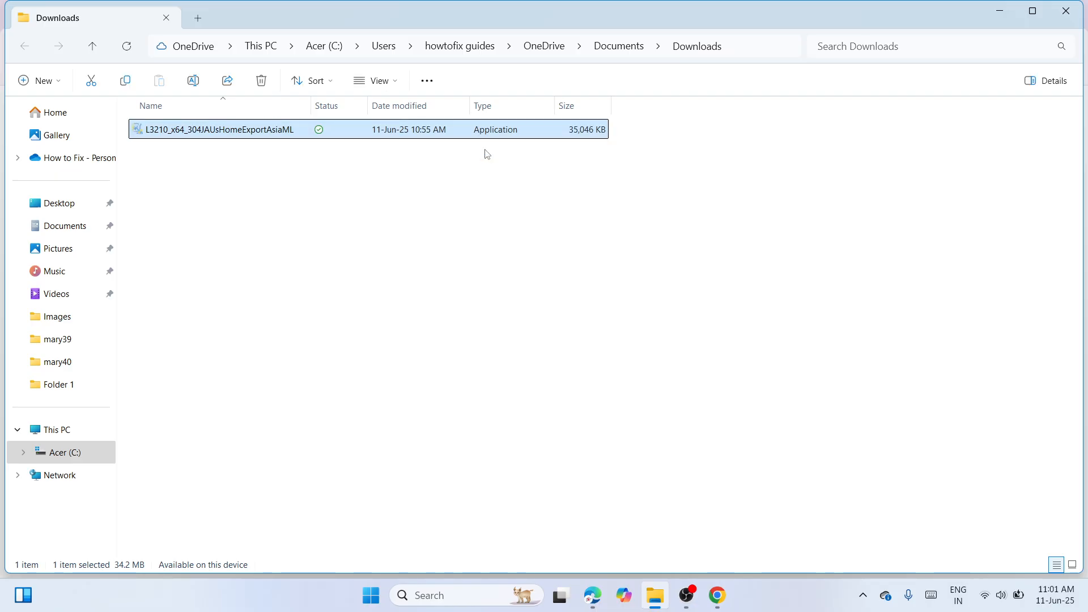
left_click(1074, 13)
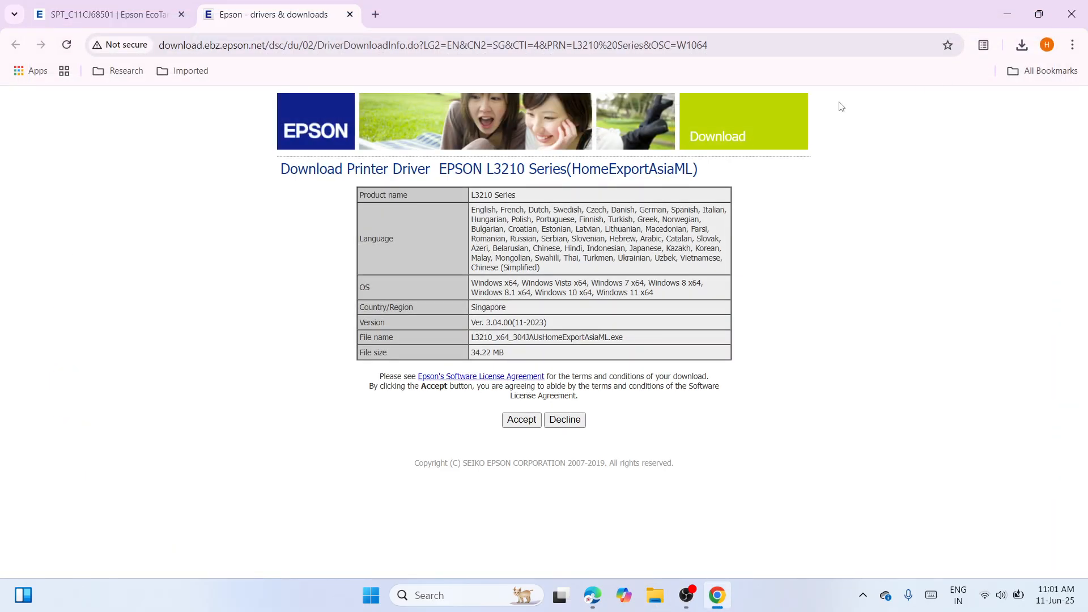
key("super+d")
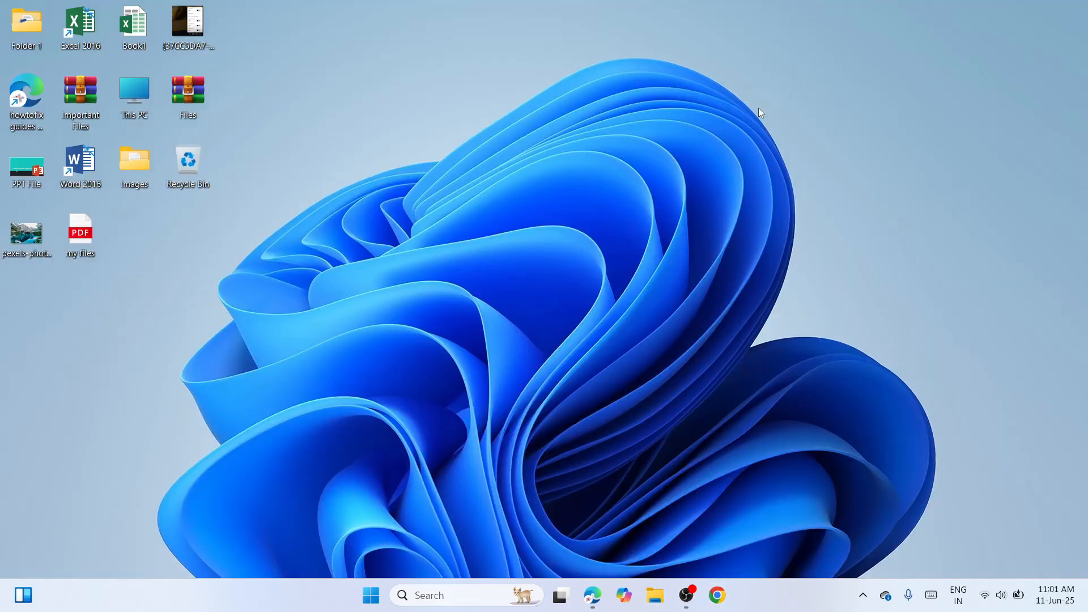
right_click(497, 172)
left_click(514, 191)
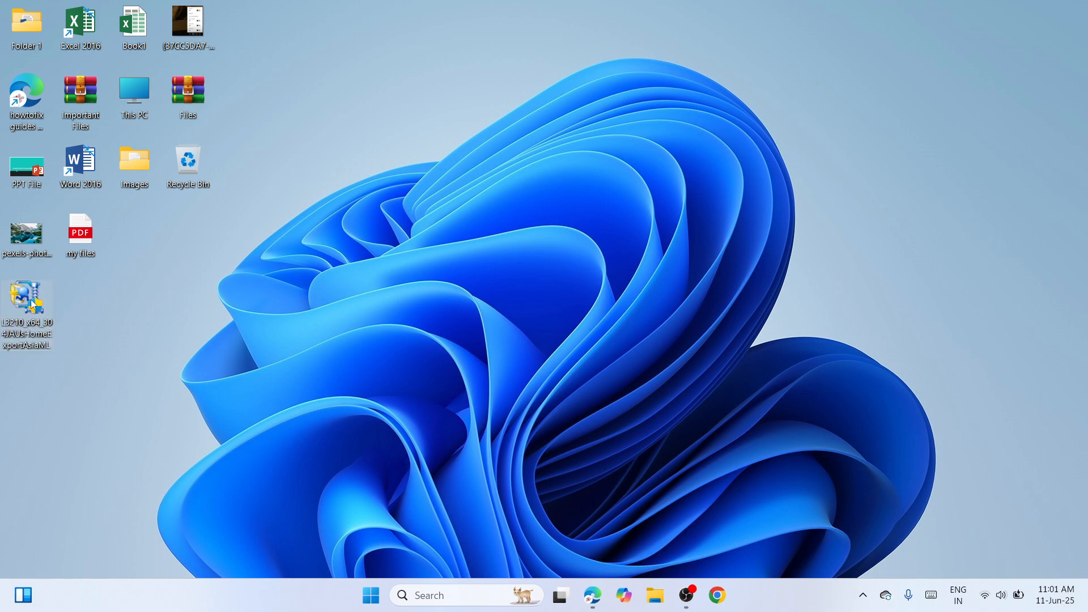
left_click_drag(30, 299, 435, 234)
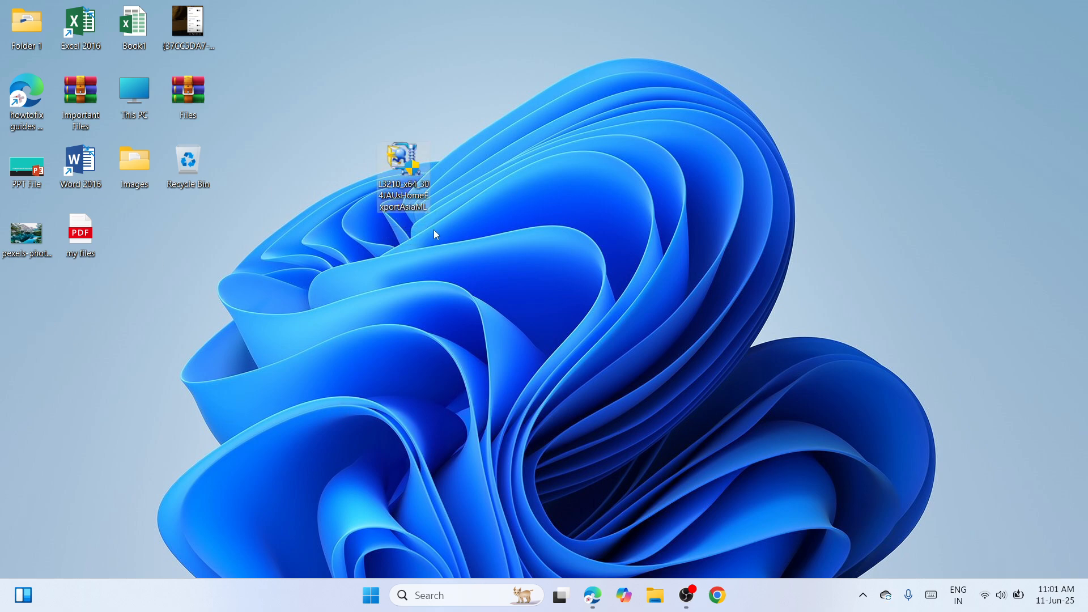
left_click(484, 289)
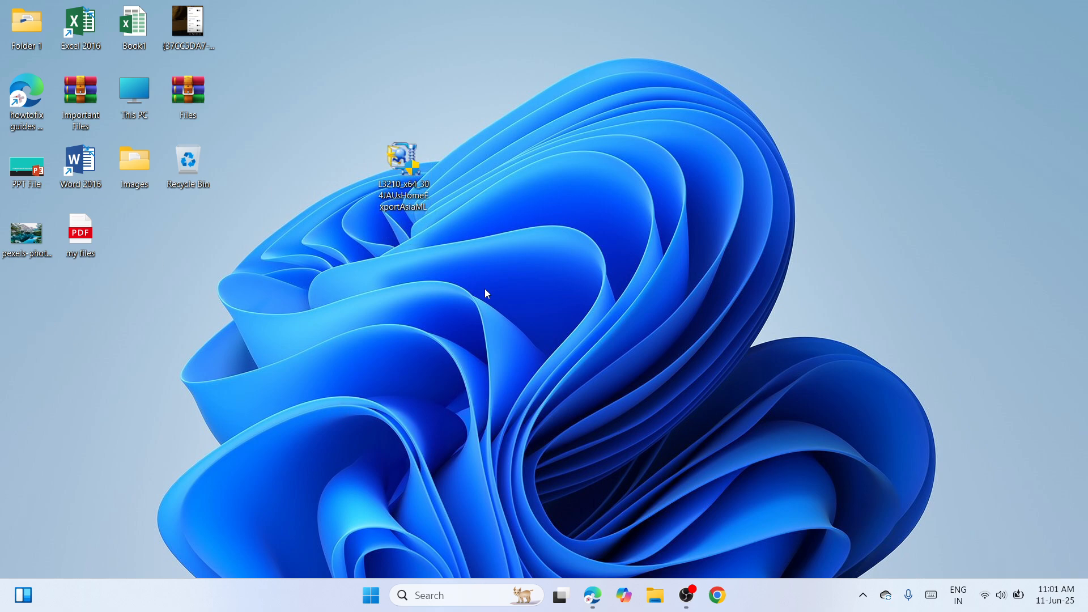
Extract the driver installer with WinRAR into its own L3210_x64_304JAUsHomeExportAsiaML folder and place that folder beside the installer
right_click(413, 159)
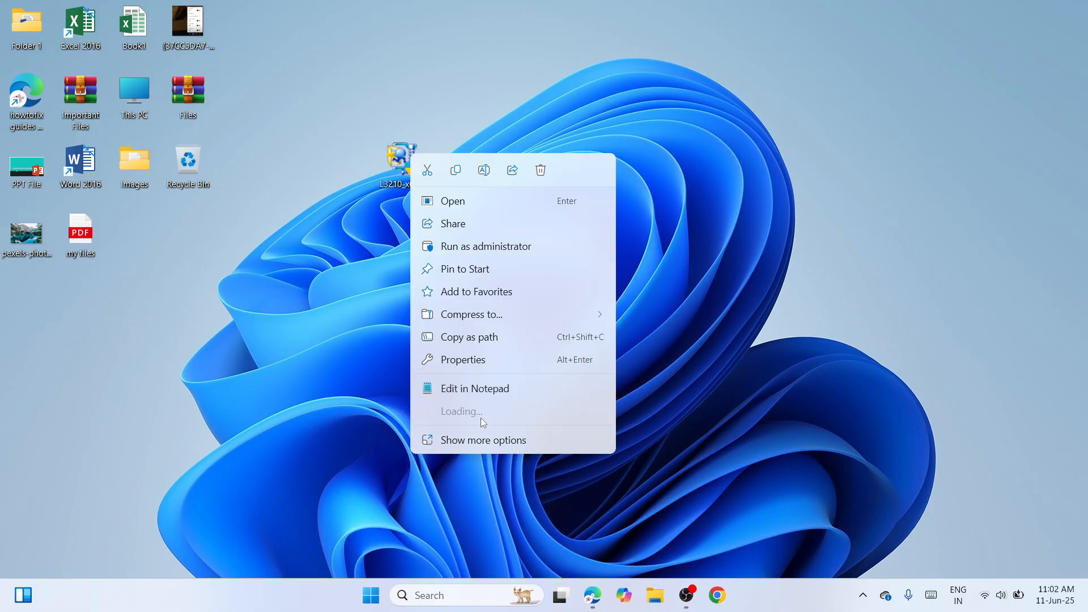
mouse_move(603, 420)
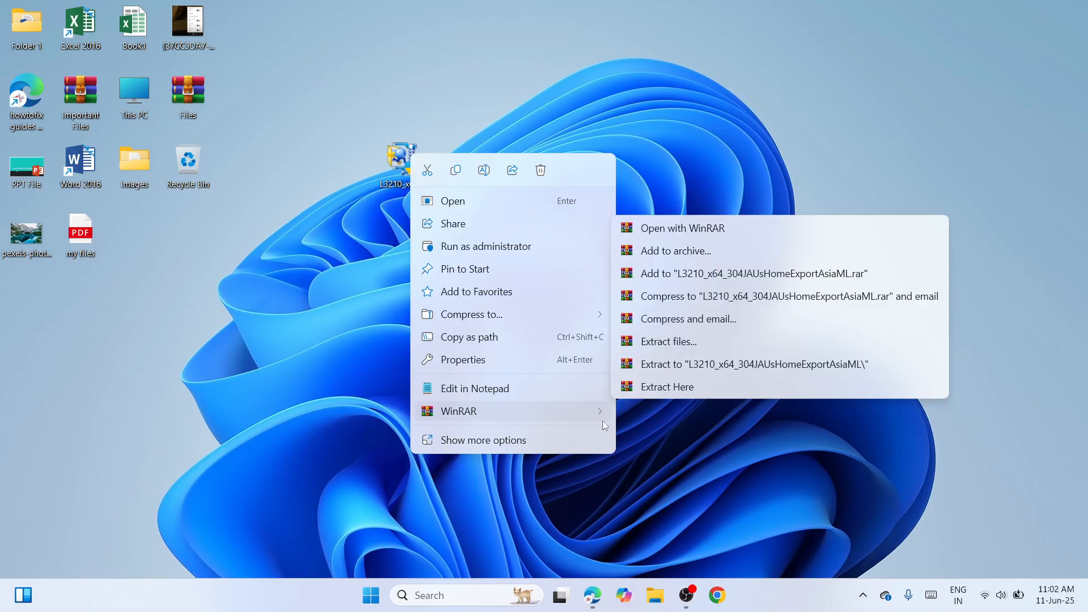
left_click(690, 371)
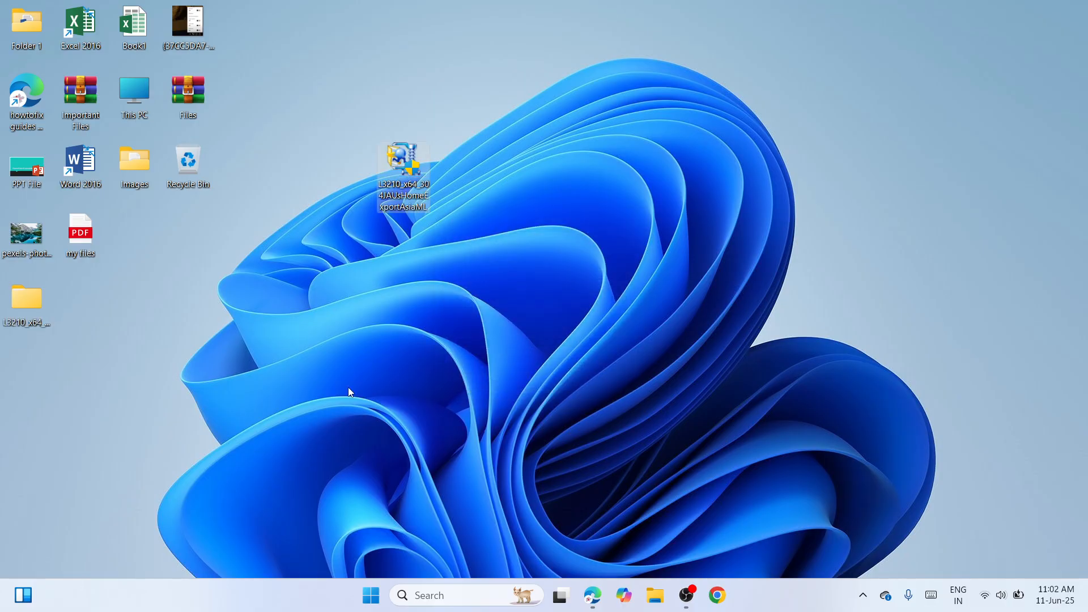
left_click_drag(30, 305, 347, 161)
left_click(391, 346)
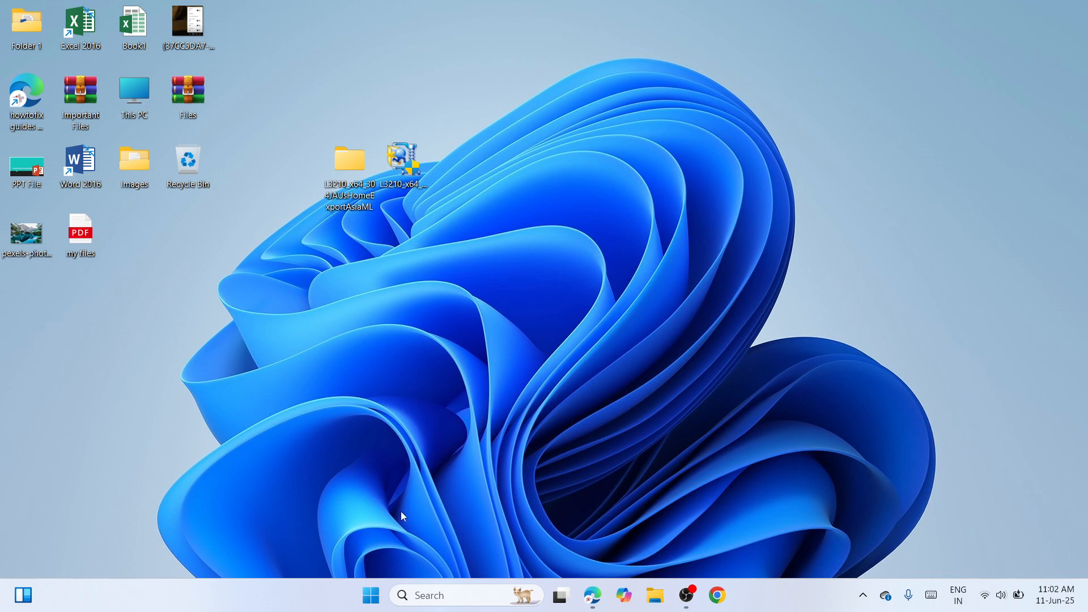
Open Windows Settings and go to Printers & scanners under Bluetooth & devices
right_click(373, 593)
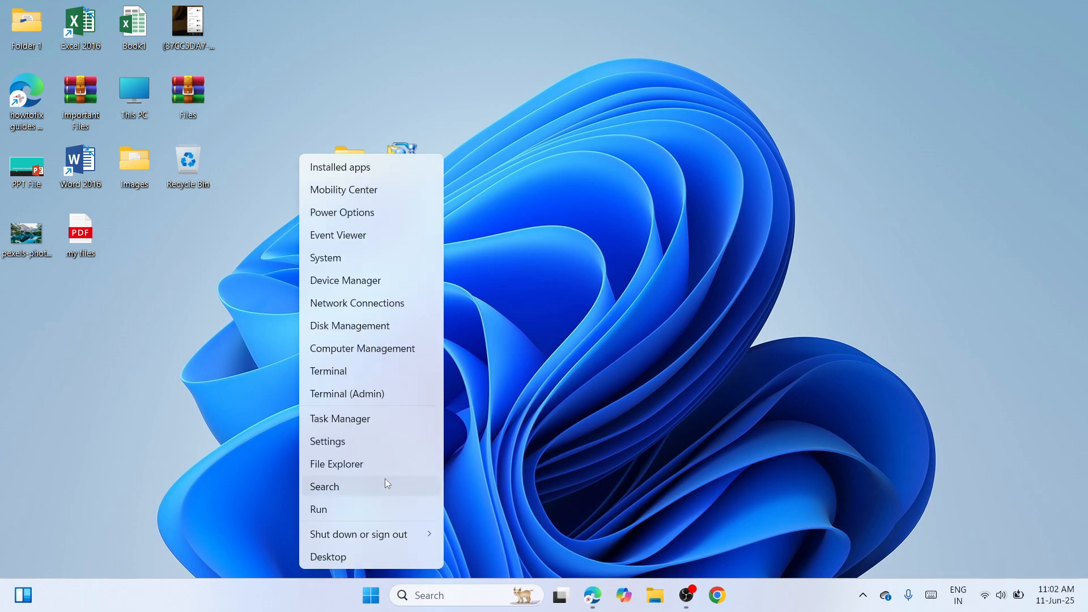
left_click(387, 452)
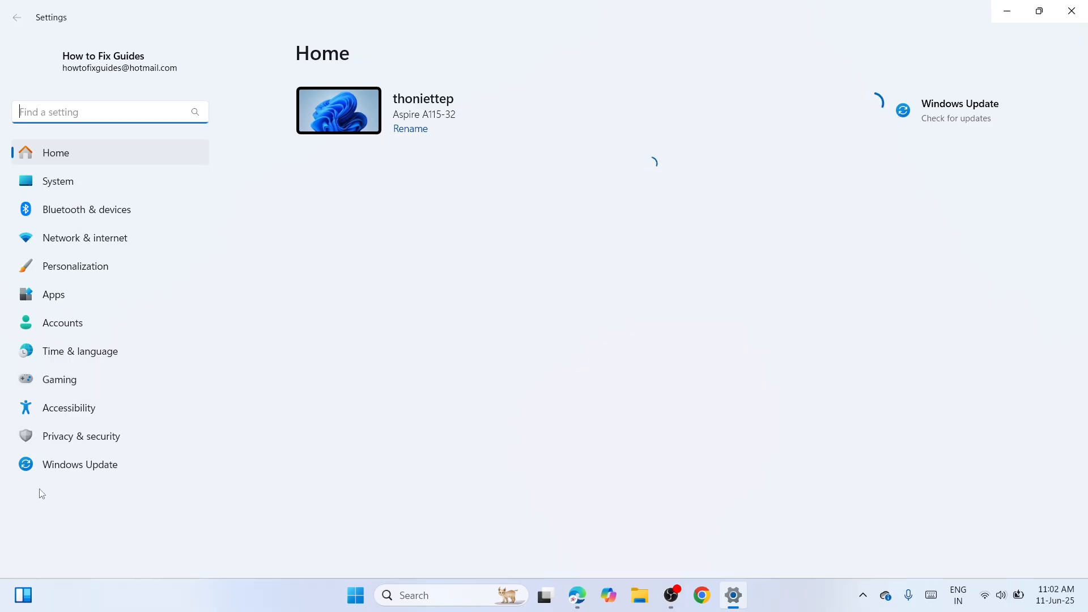
left_click(88, 218)
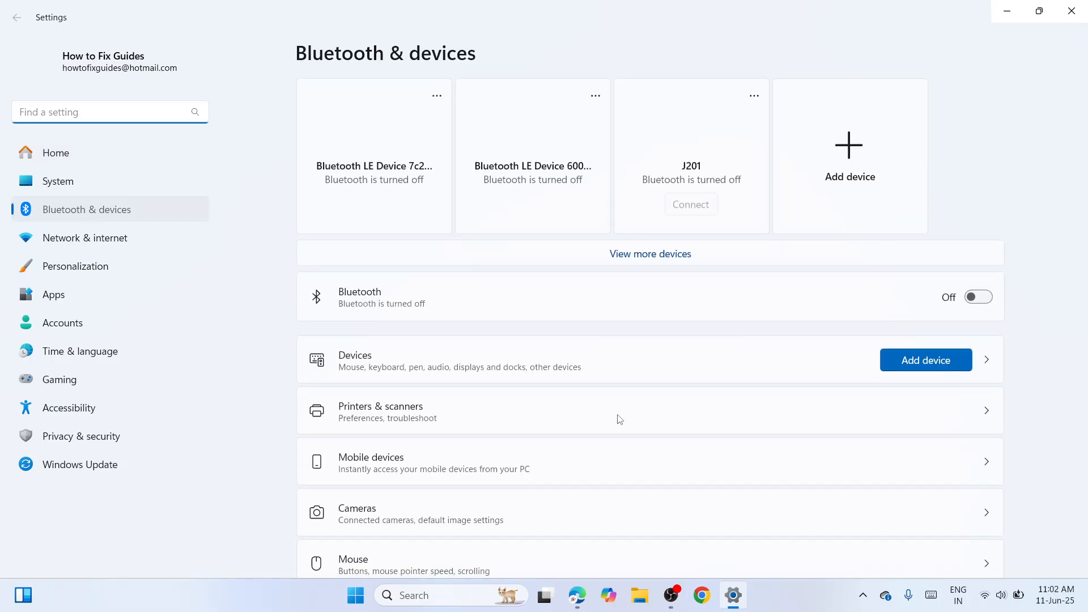
left_click(562, 424)
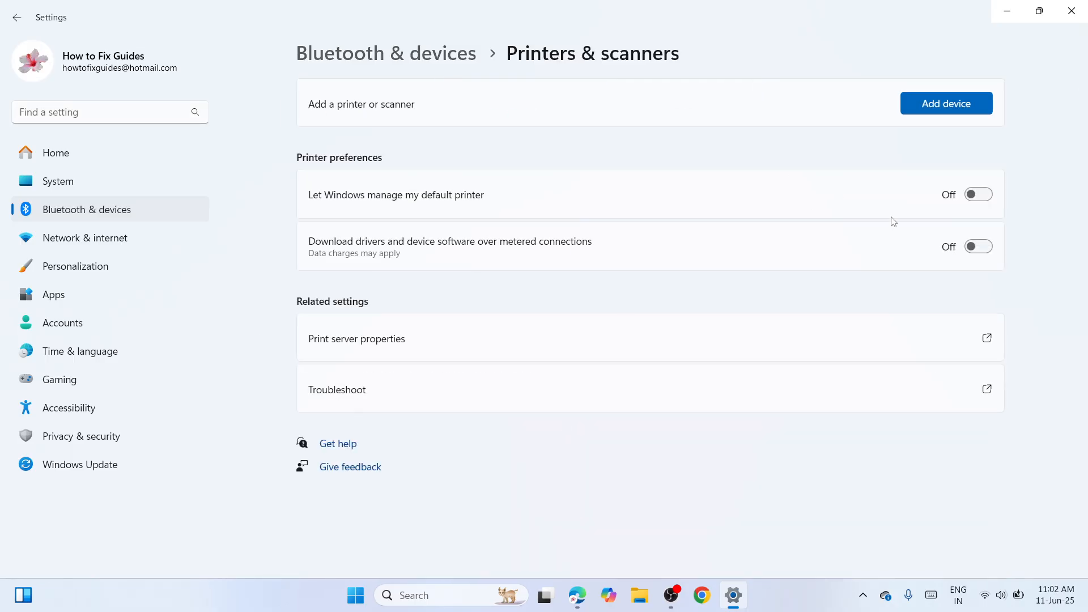
Start adding a printer manually, using the option for a local or network printer with manual settings
left_click(947, 102)
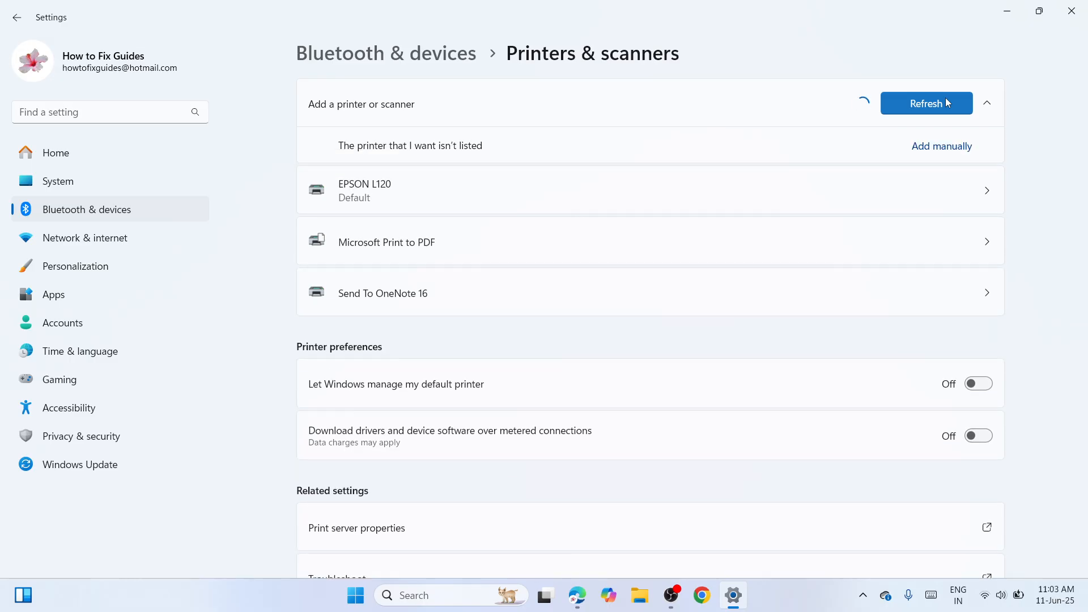
left_click(942, 148)
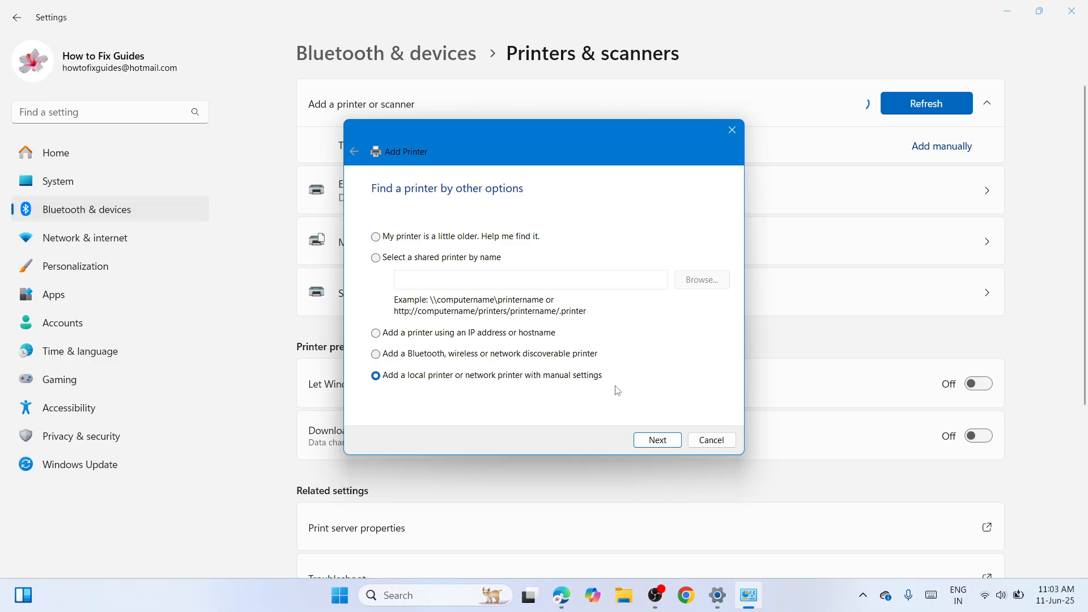
left_click(654, 445)
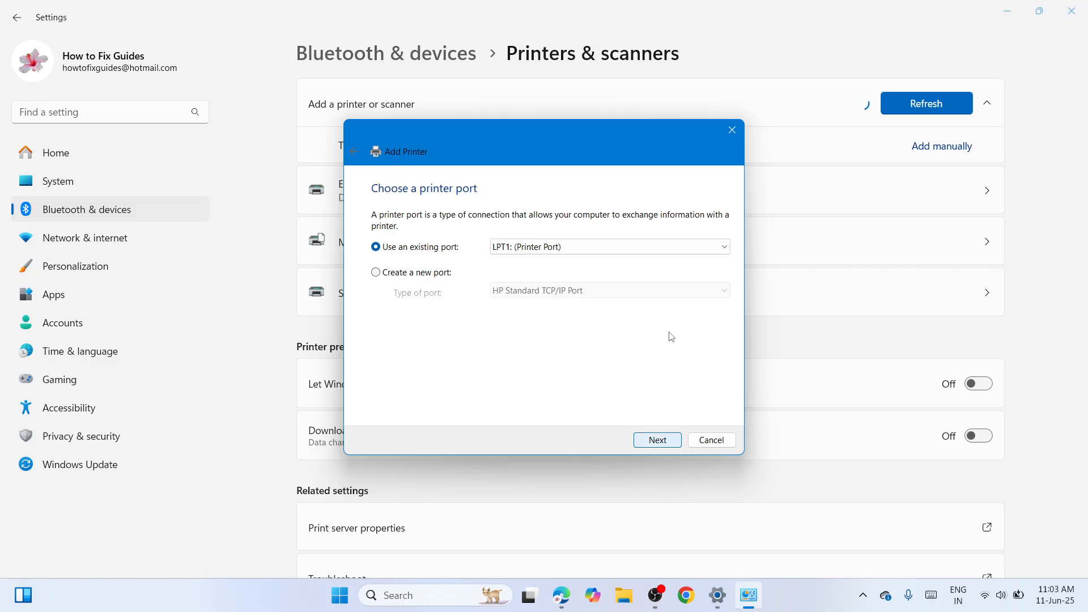
Choose the existing port USB001 (Virtual printer port for USB) for the new printer and continue
left_click(706, 247)
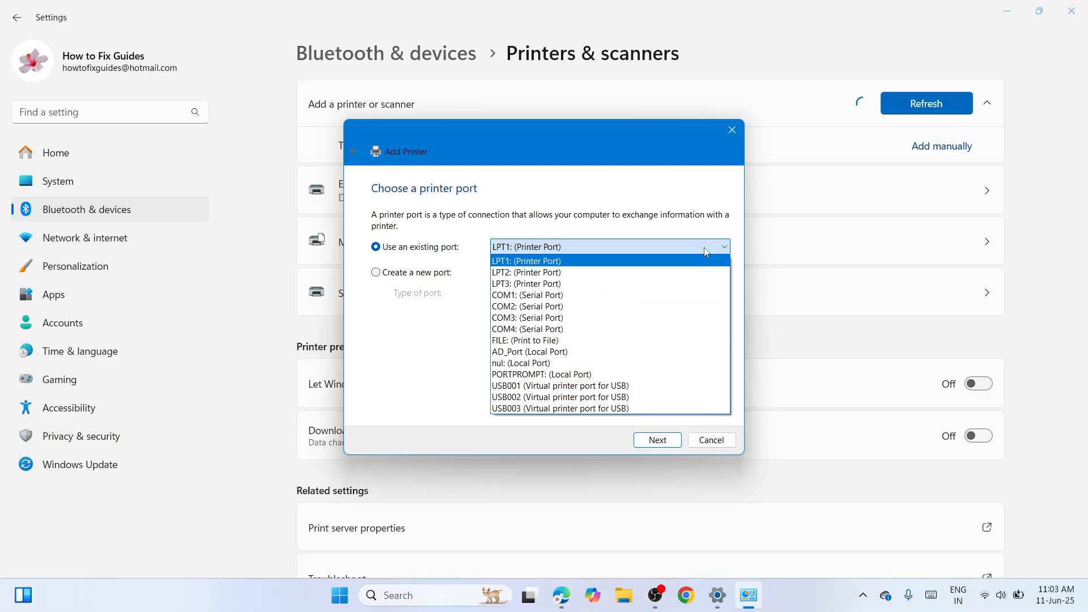
left_click(690, 390)
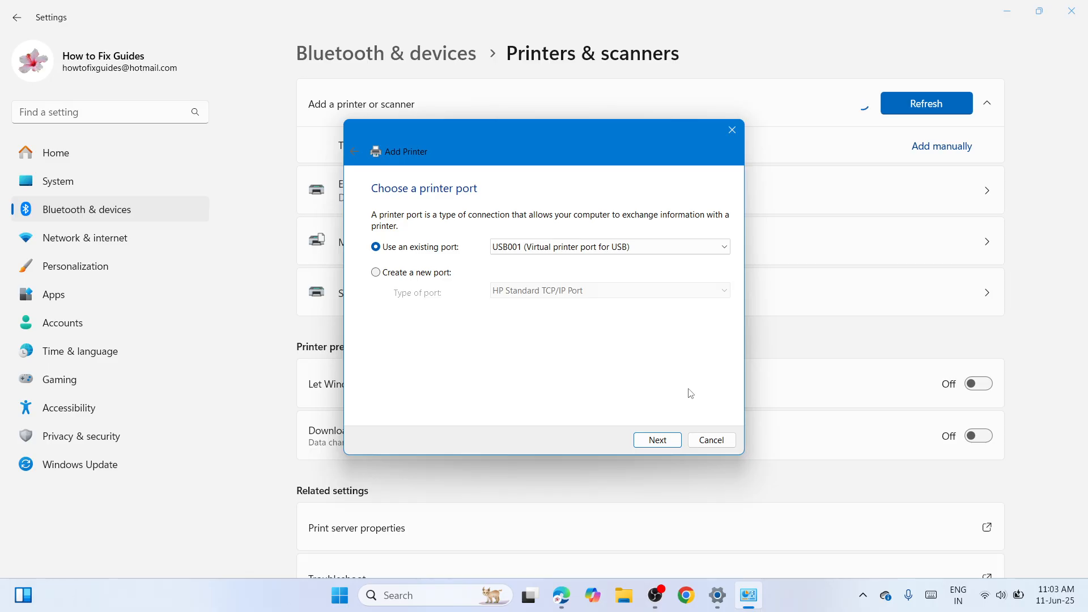
left_click(678, 437)
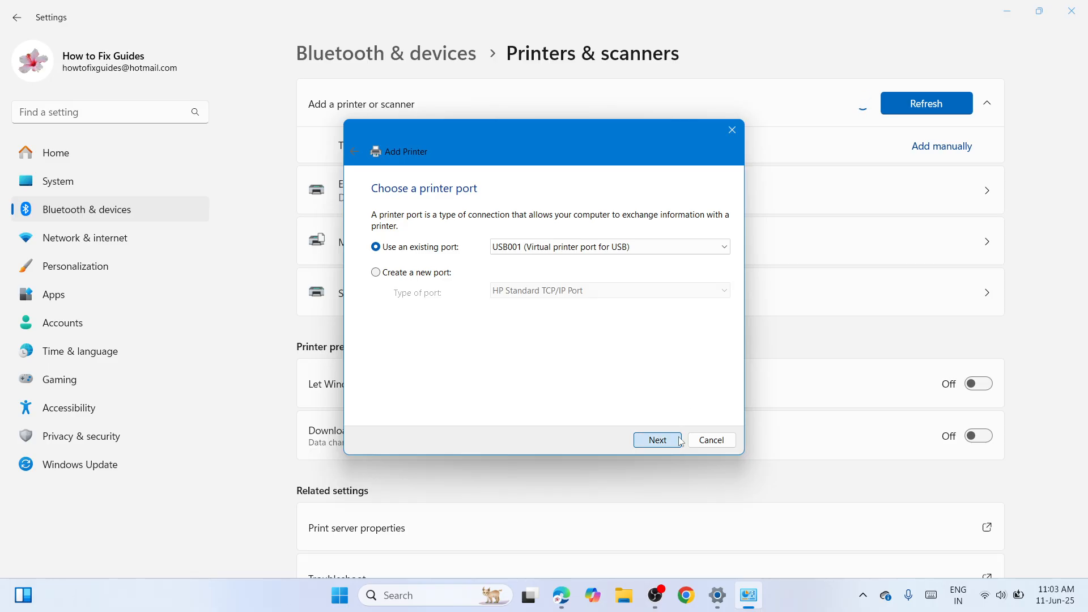
Choose to install the printer driver from disk and browse to the L3210_x64_304JAUsHomeExportAsiaML folder on the Desktop
left_click(688, 389)
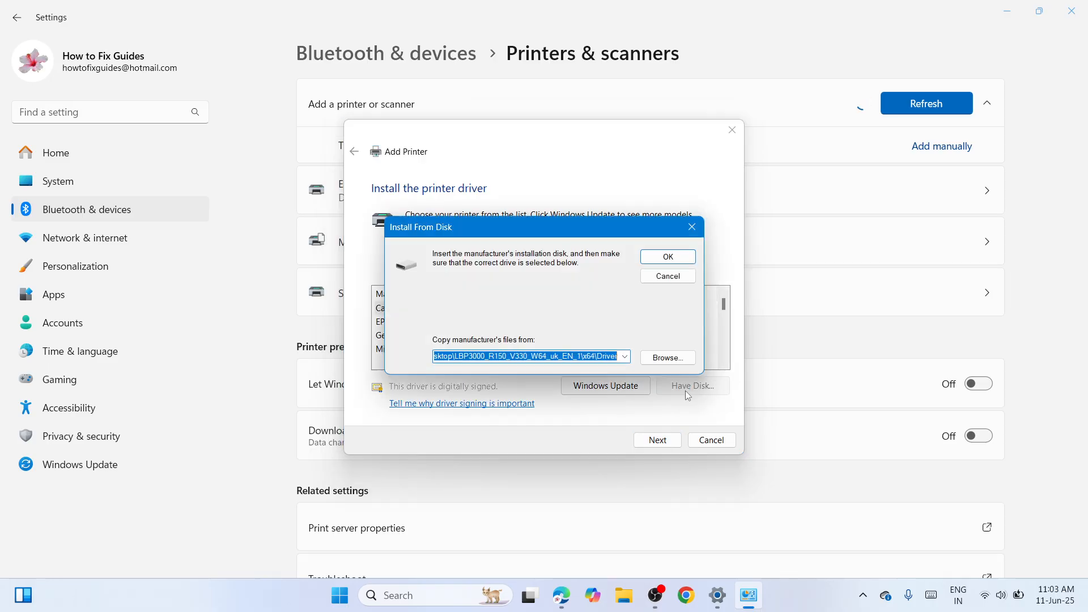
left_click(649, 360)
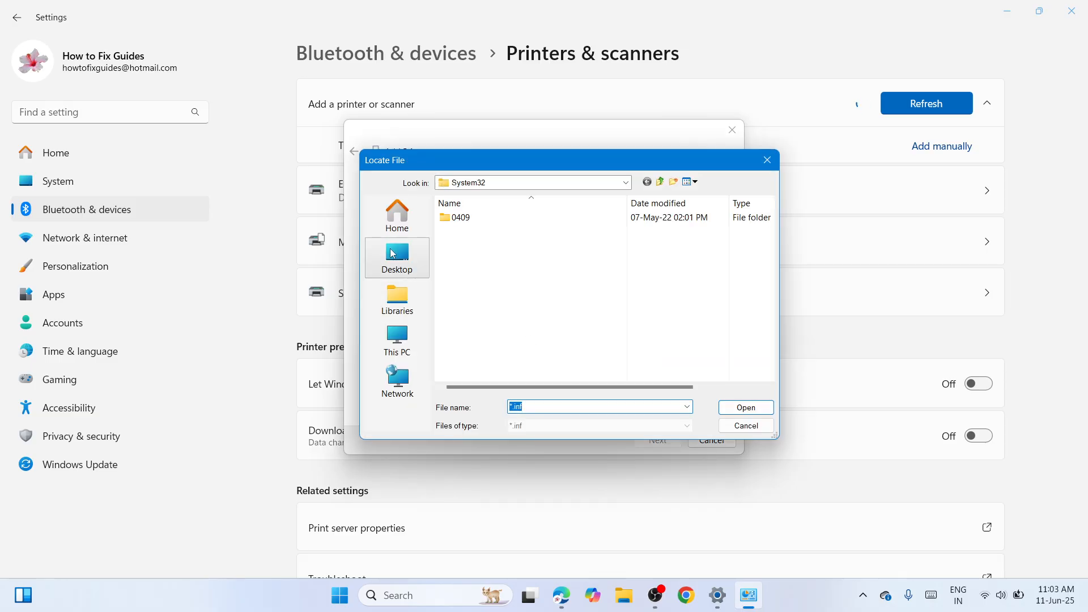
left_click(394, 253)
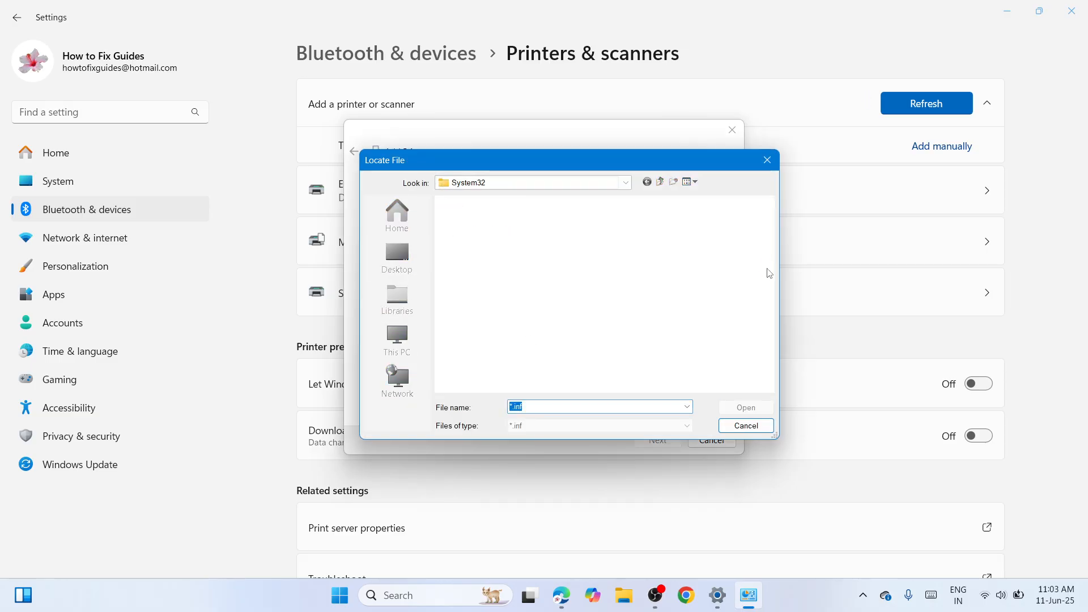
scroll(767, 255, "down", 2)
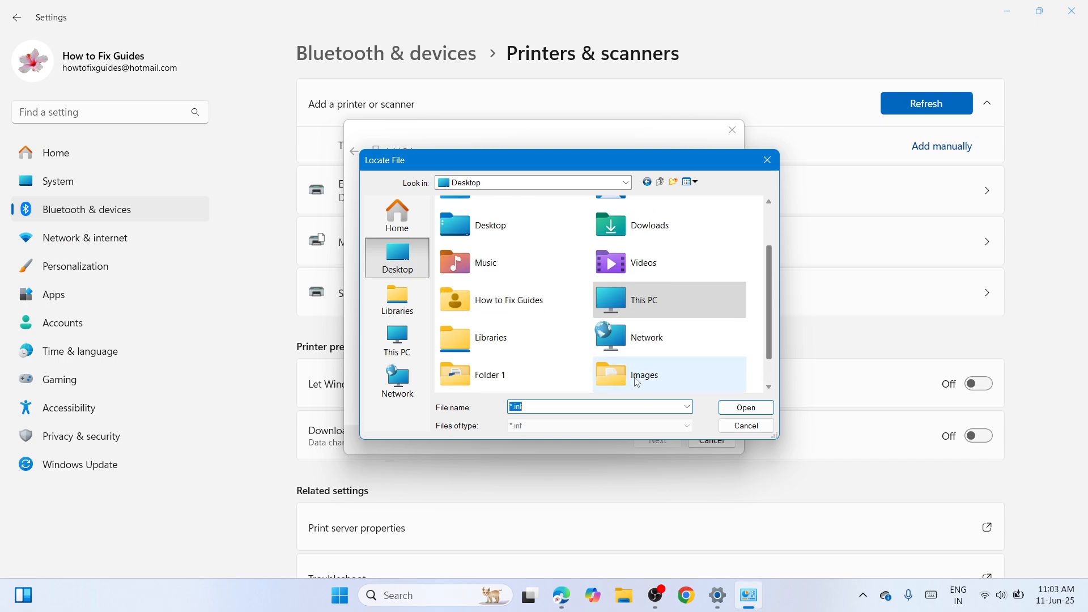
scroll(770, 331, "down", 1)
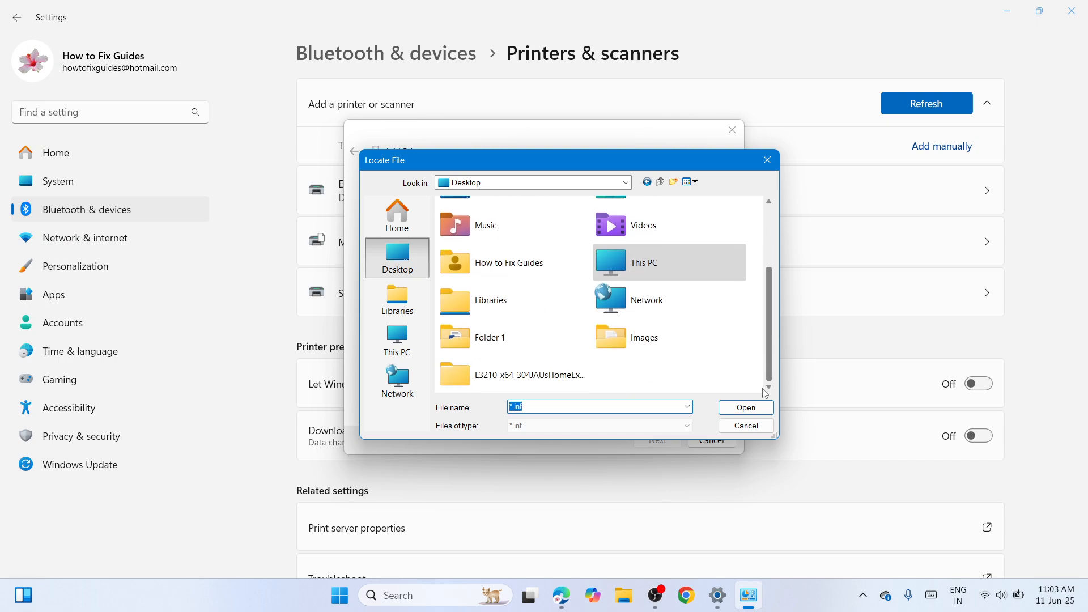
left_click(566, 391)
double_click(566, 389)
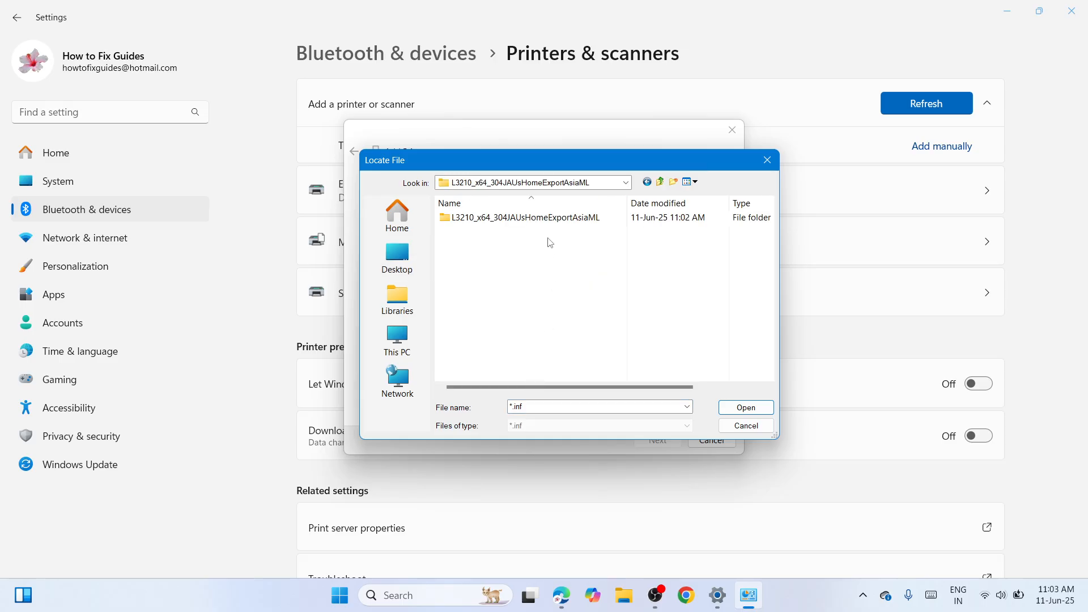
Load the driver file E_WF1YXE.INF from the extracted driver's WINX64 folder as the installation source
double_click(549, 219)
double_click(549, 219)
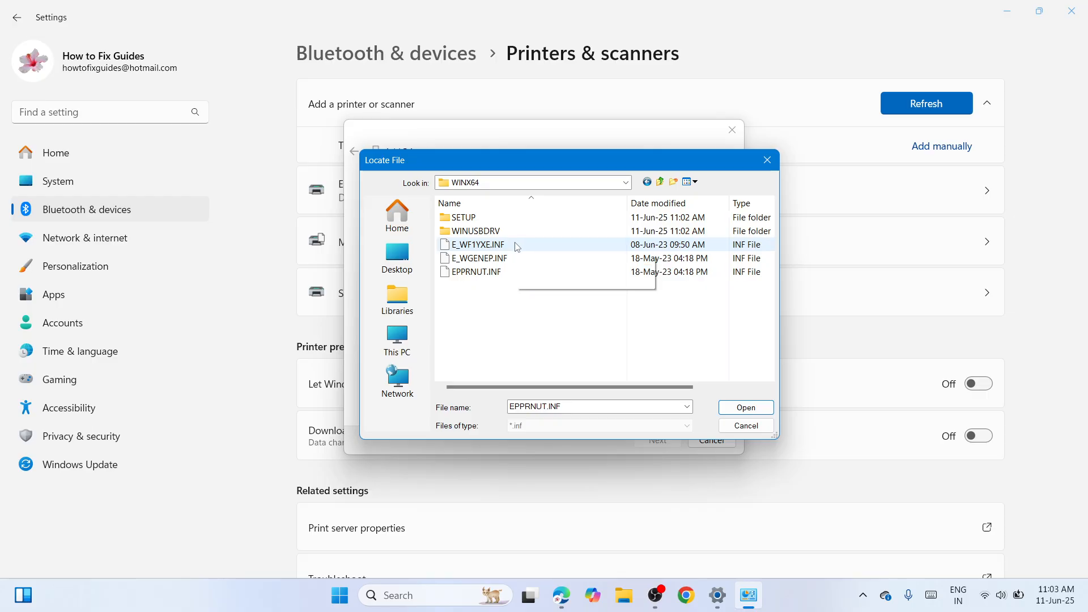
left_click(517, 245)
left_click(745, 408)
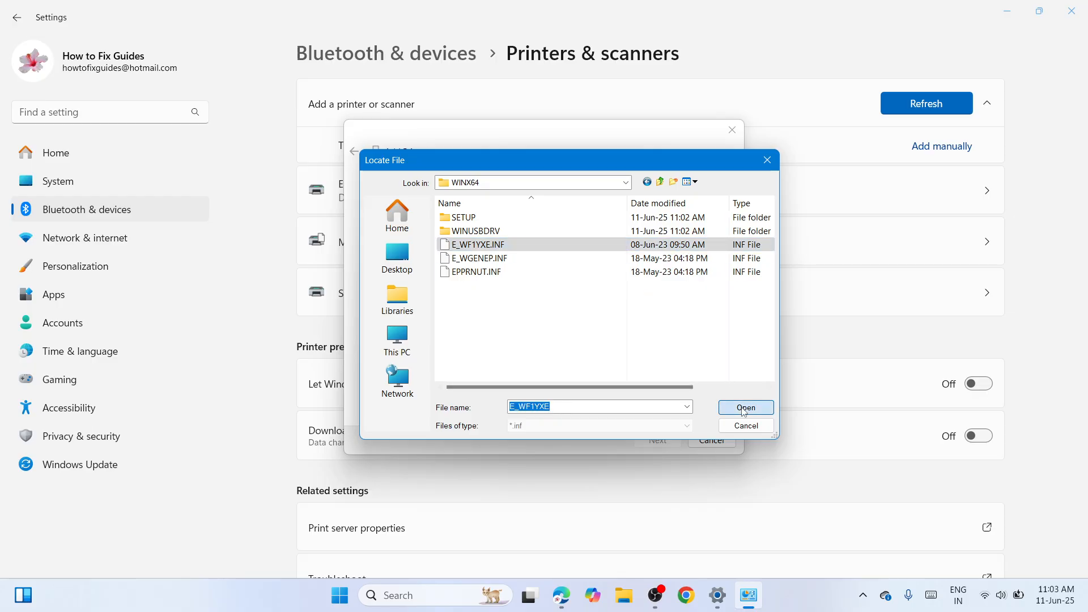
left_click(667, 257)
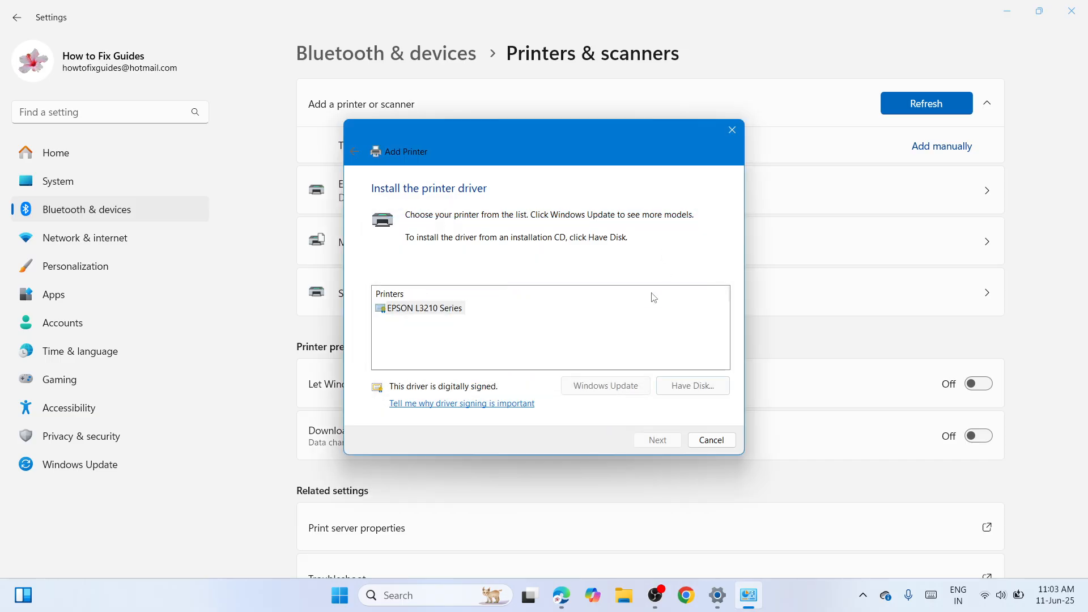
Accept the EPSON L3210 Series driver and shorten the printer name to EPSON L3210, then continue with the installation
left_click(657, 440)
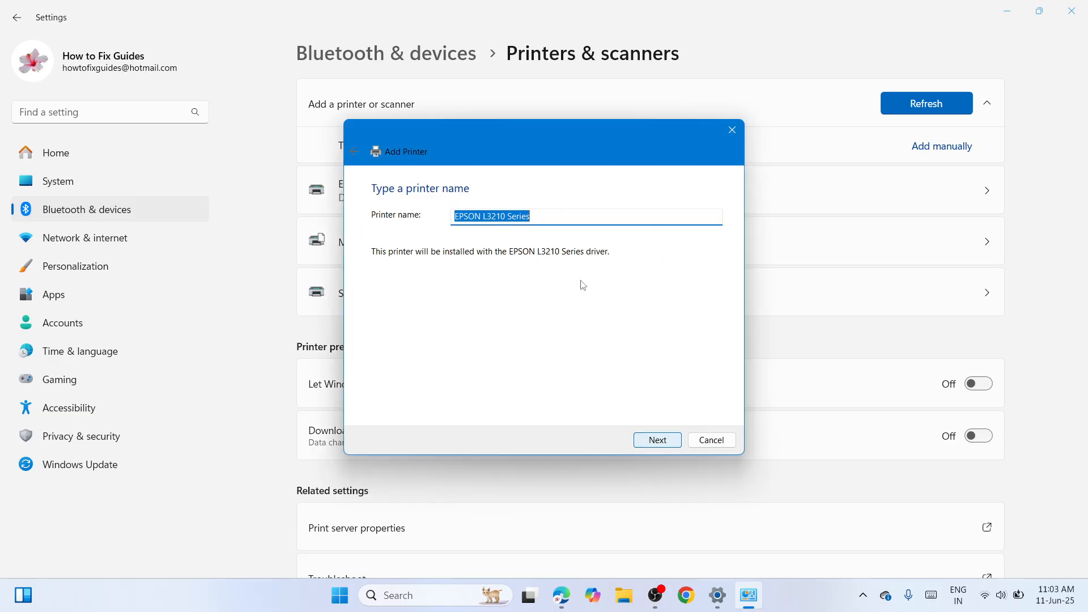
left_click(552, 220)
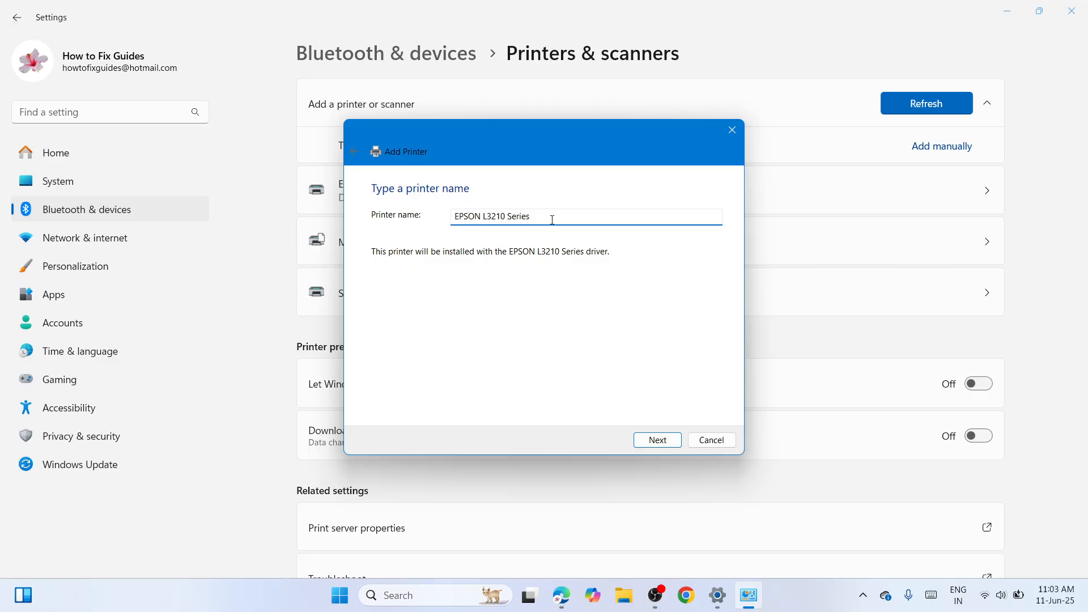
key("BackSpace")
key("BackSpace")
key("BackSpace")
key("BackSpace")
left_click(664, 445)
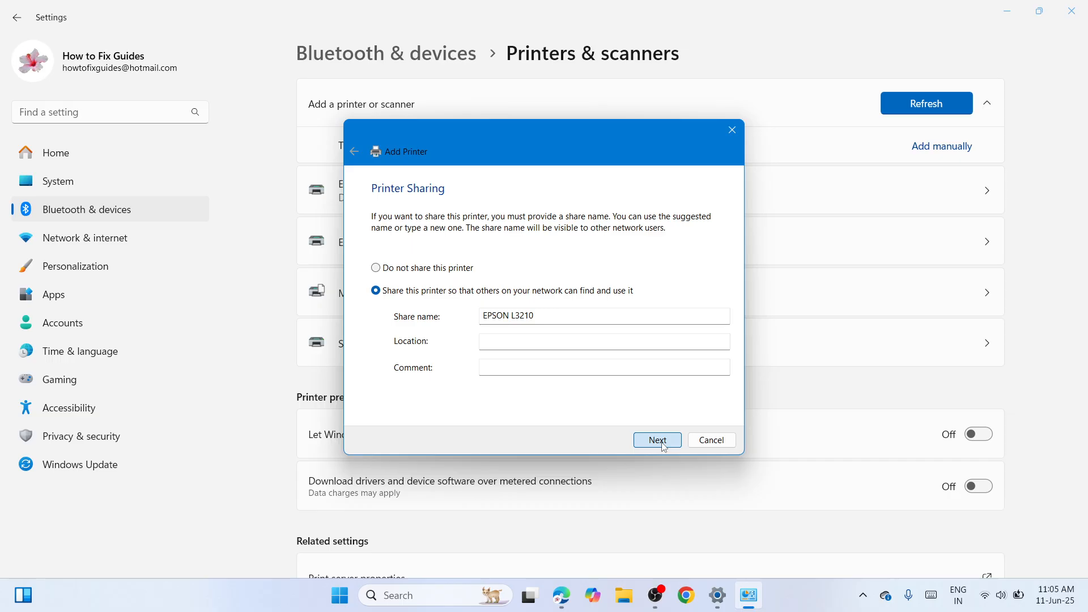
Share the printer on the network as EPSON L3210 and finish the wizard without making it the default printer
left_click(663, 445)
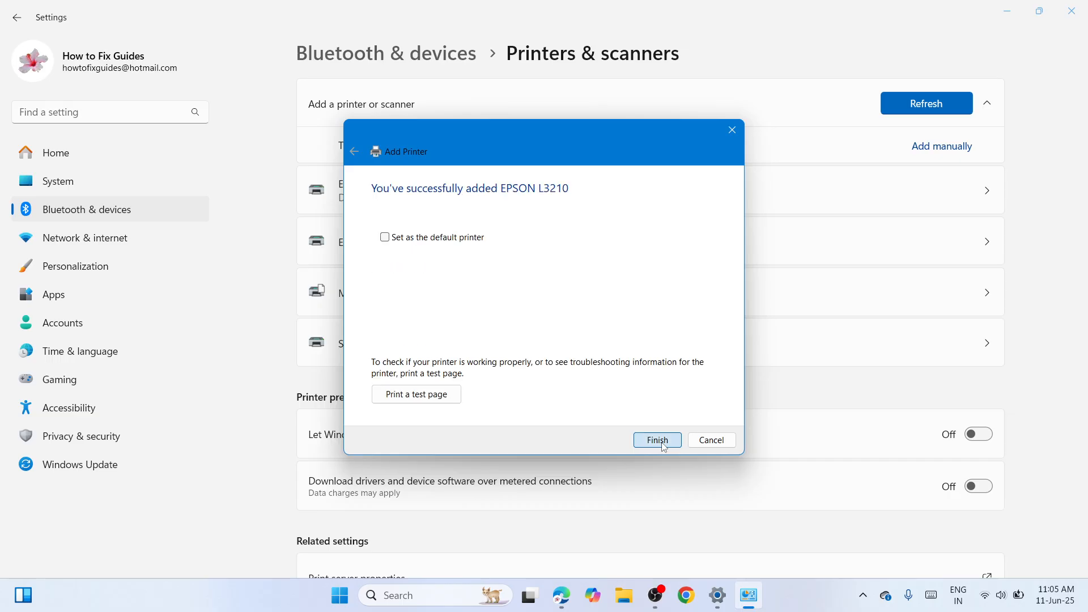
left_click(662, 444)
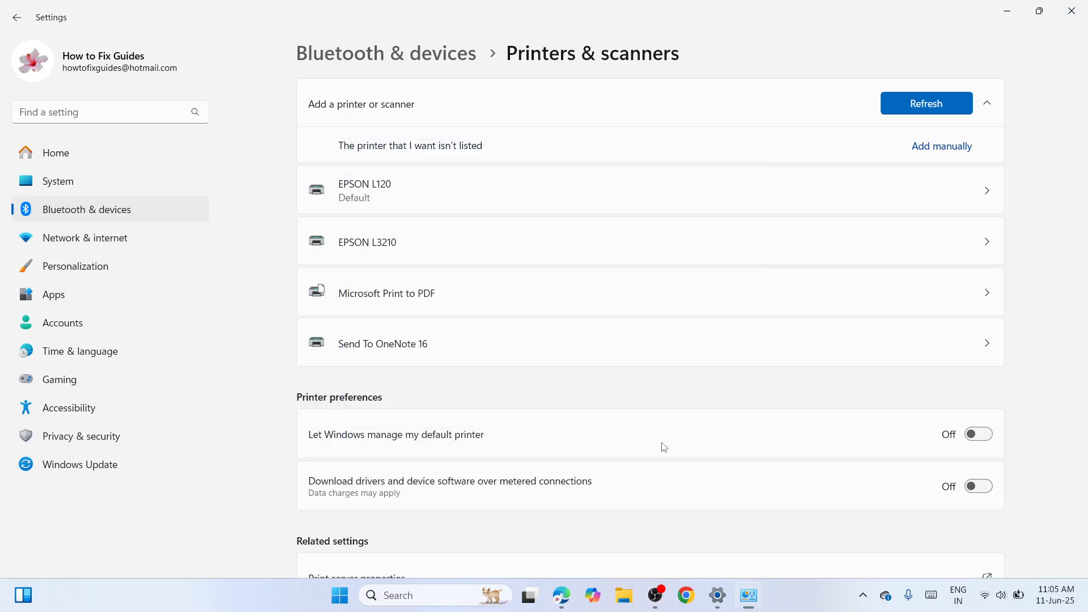
Open the EPSON L3210 printer's settings page to check the installation, and minimize the Settings window
left_click(745, 244)
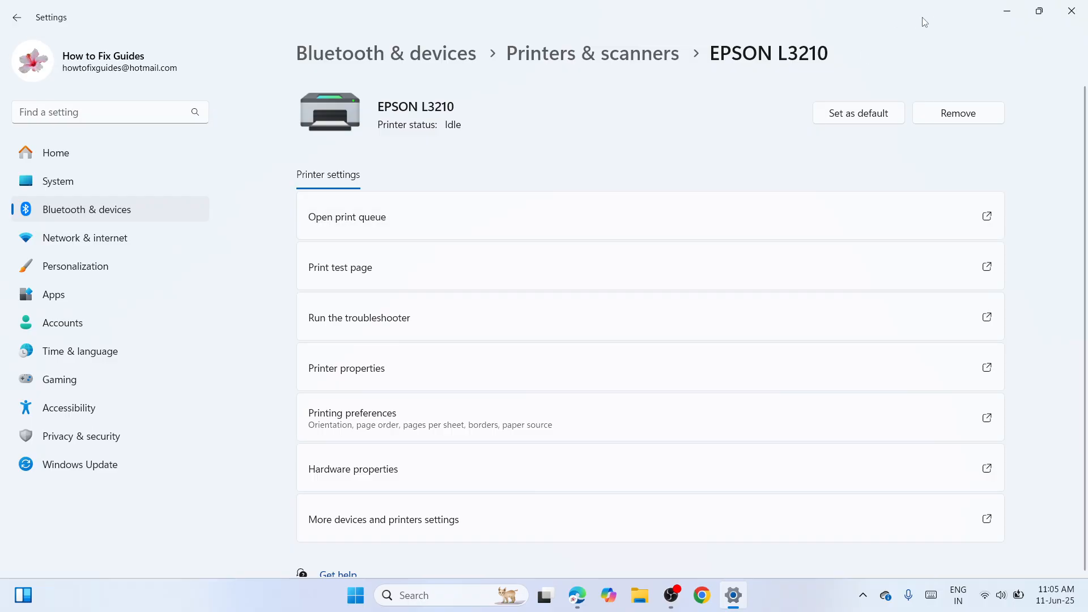
left_click(998, 17)
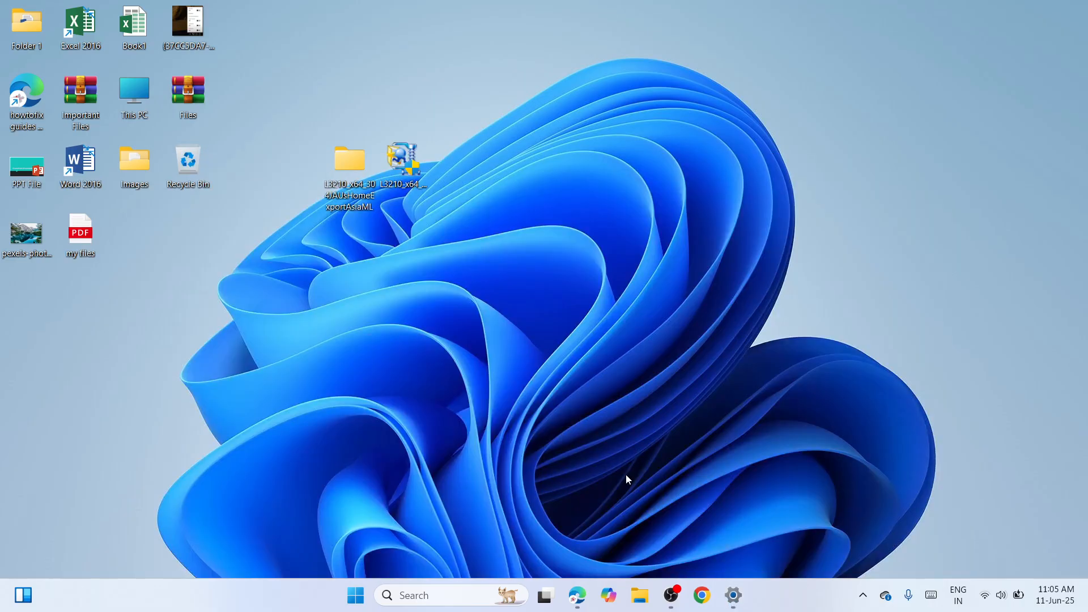